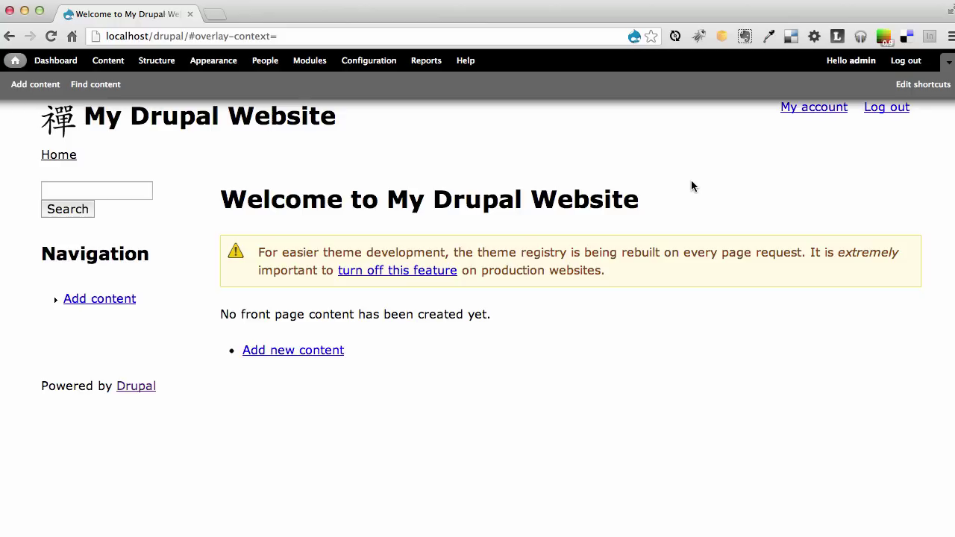
Search the modules on drupal.org for "css injector" in a new tab and open the CSS Injector project page
left_click(213, 15)
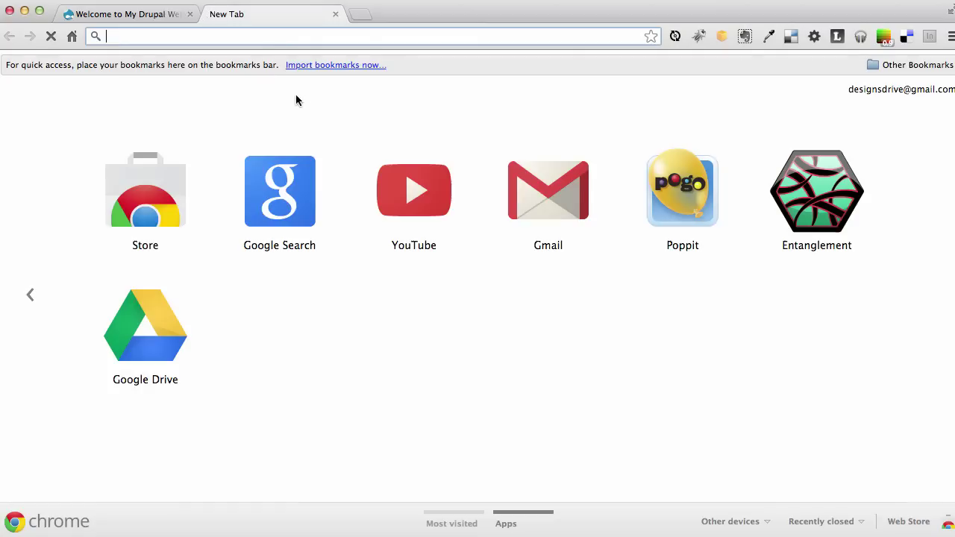
type("drupal.org")
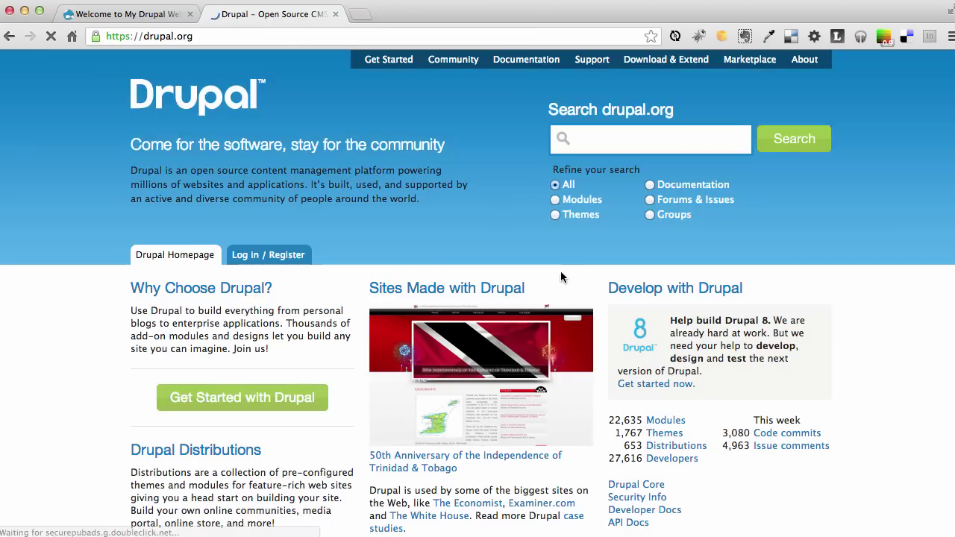
left_click(554, 200)
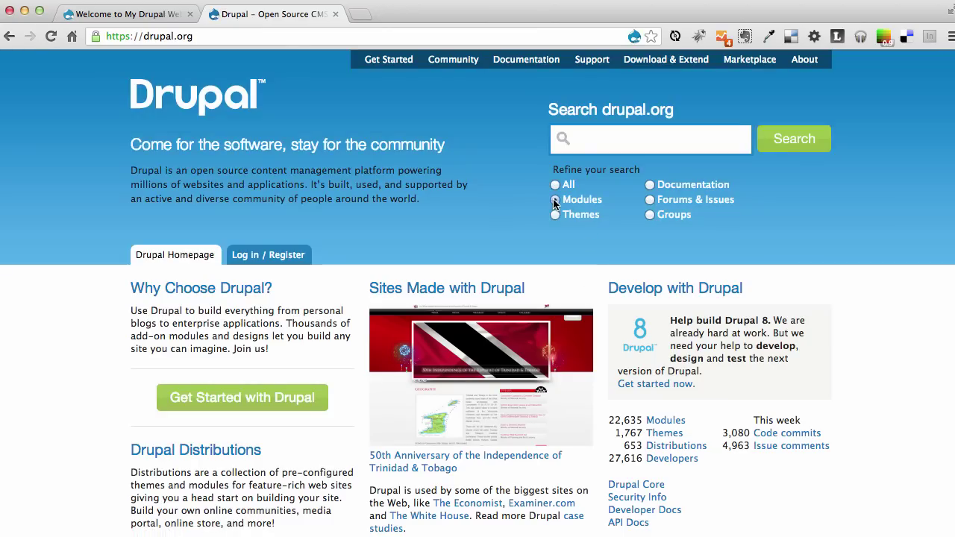
left_click(587, 139)
type("css inje")
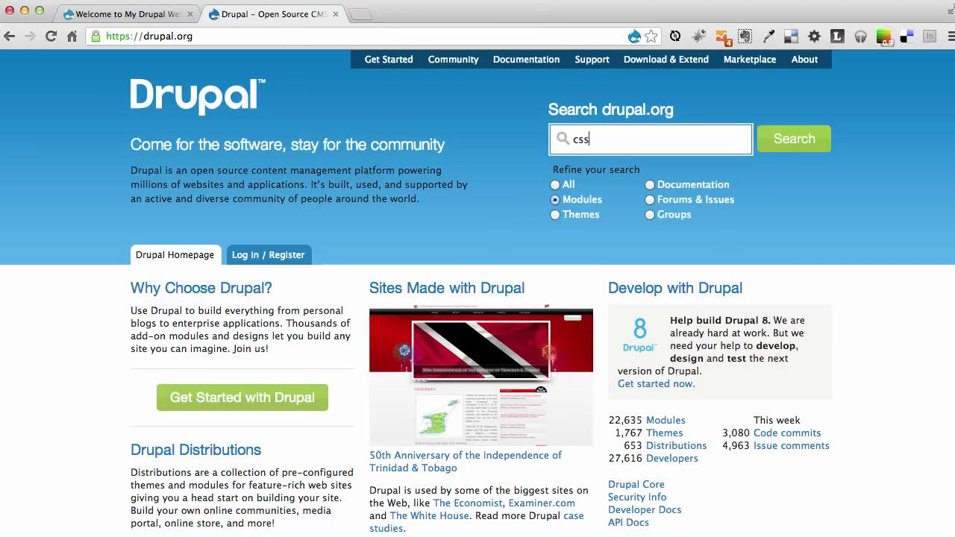
type("ctor")
key("Return")
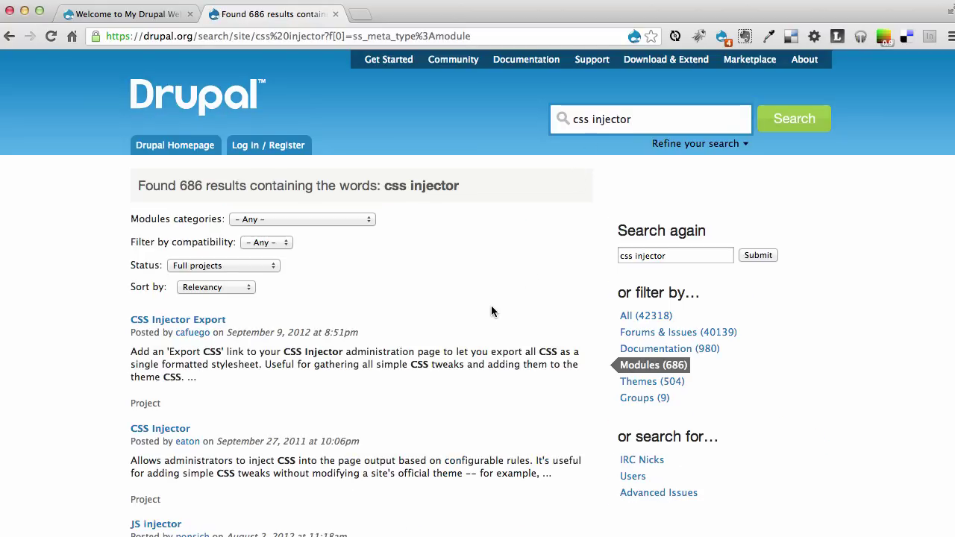
left_click(170, 431)
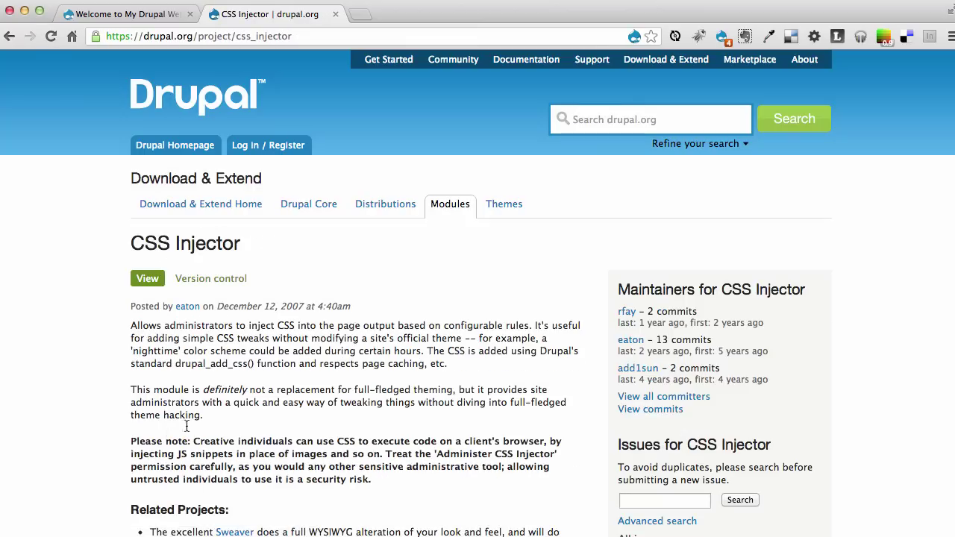
Download the recommended 7.x-1.8 tar.gz release of CSS Injector to the Desktop, using the .tar.gz extension
scroll(457, 370, "down", 5)
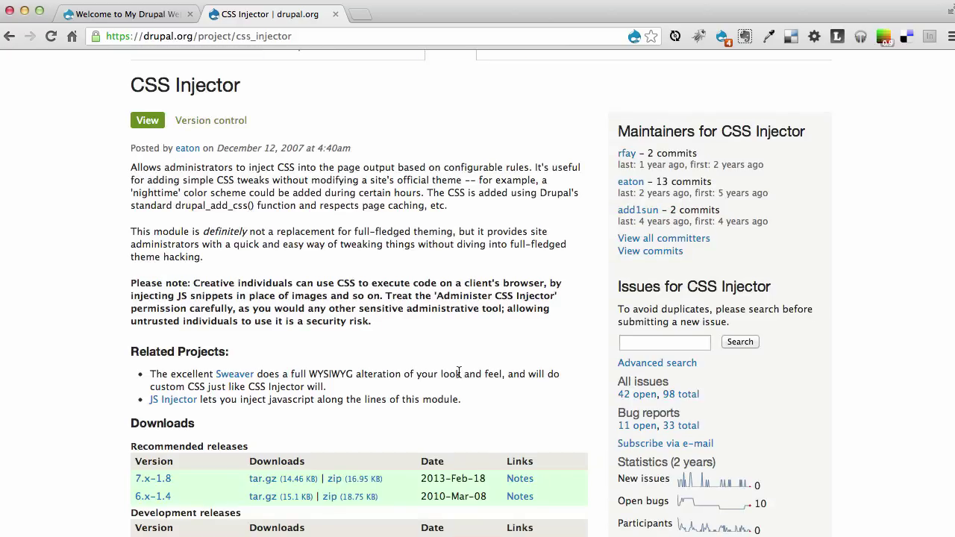
scroll(458, 372, "up", 4)
scroll(457, 377, "down", 5)
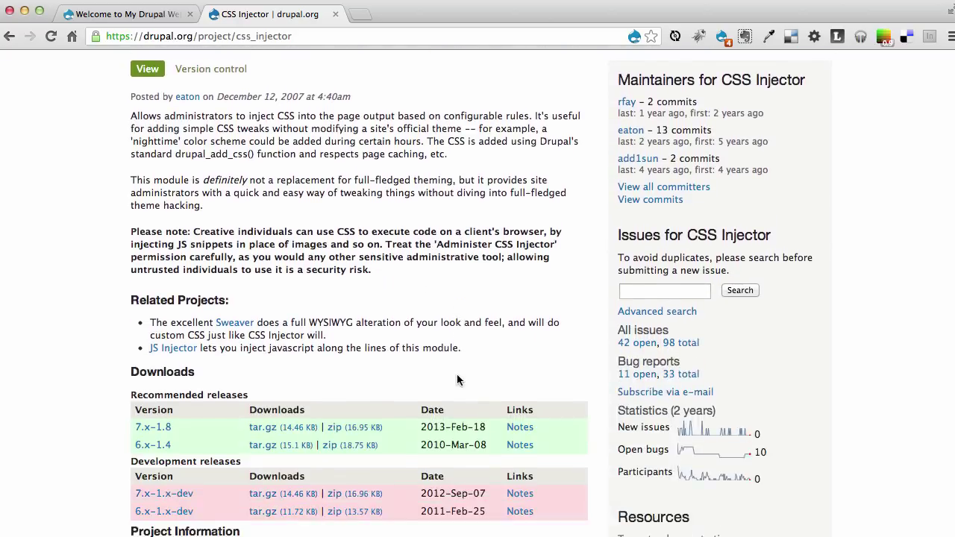
scroll(457, 379, "up", 5)
scroll(424, 379, "down", 9)
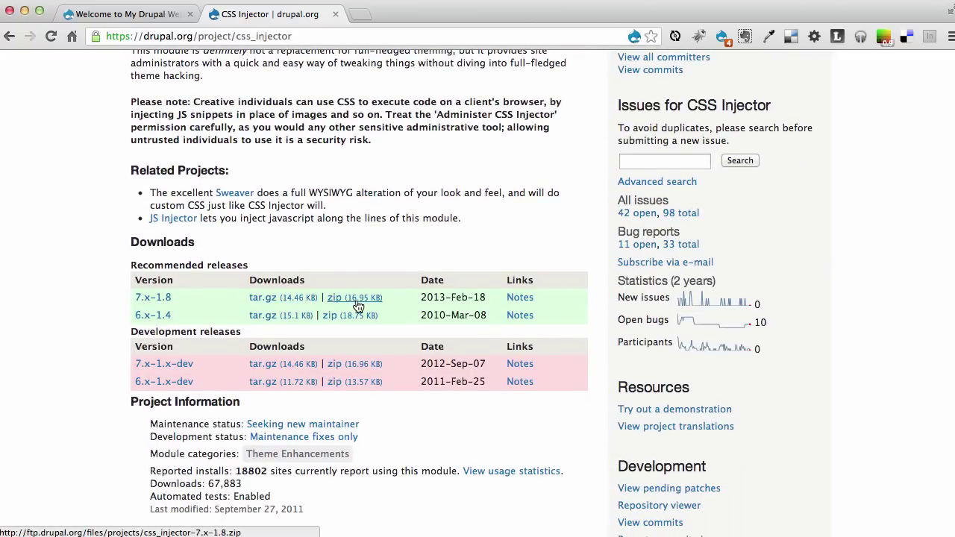
left_click(282, 299)
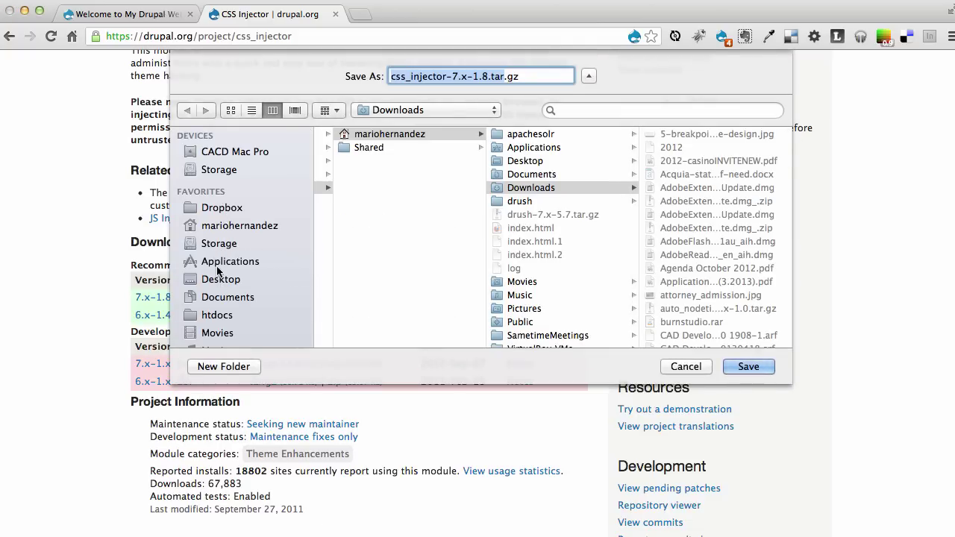
left_click(218, 282)
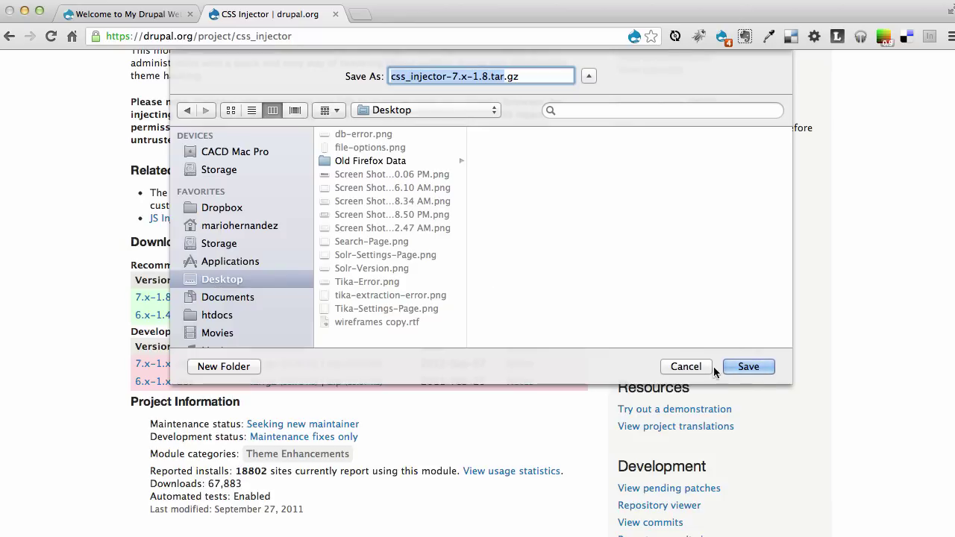
left_click(752, 368)
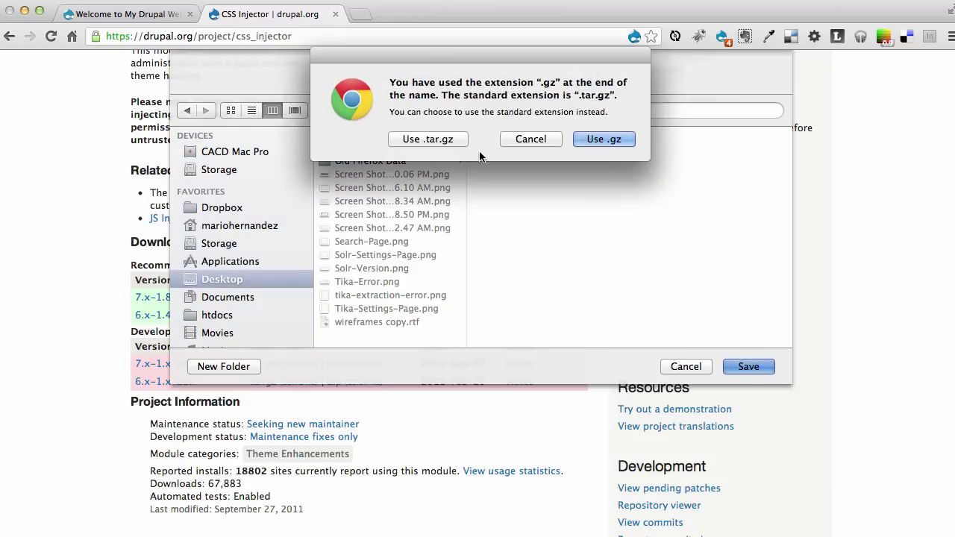
left_click(430, 141)
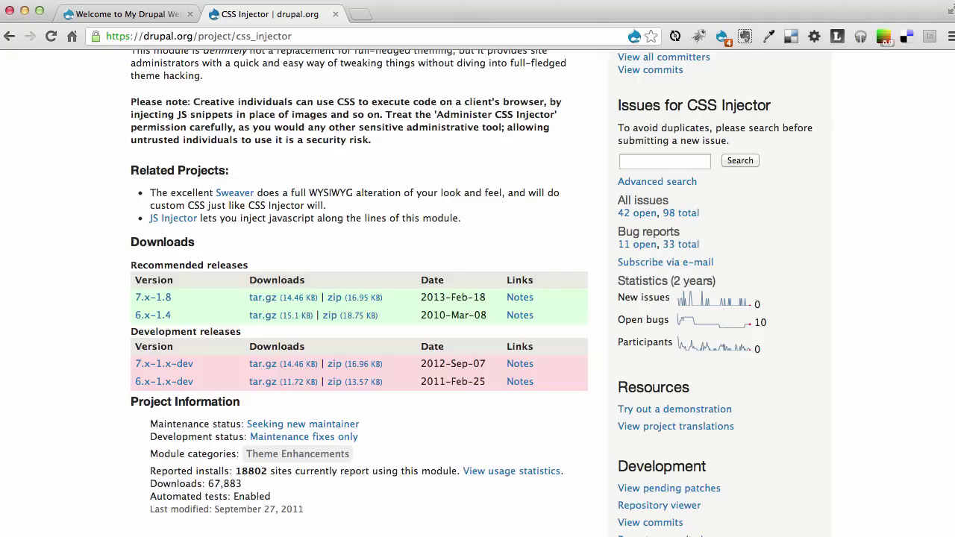
In Finder, extract the css_injector-7.x-1.8 archive on the Desktop and copy the resulting css_injector folder
key("super+Tab")
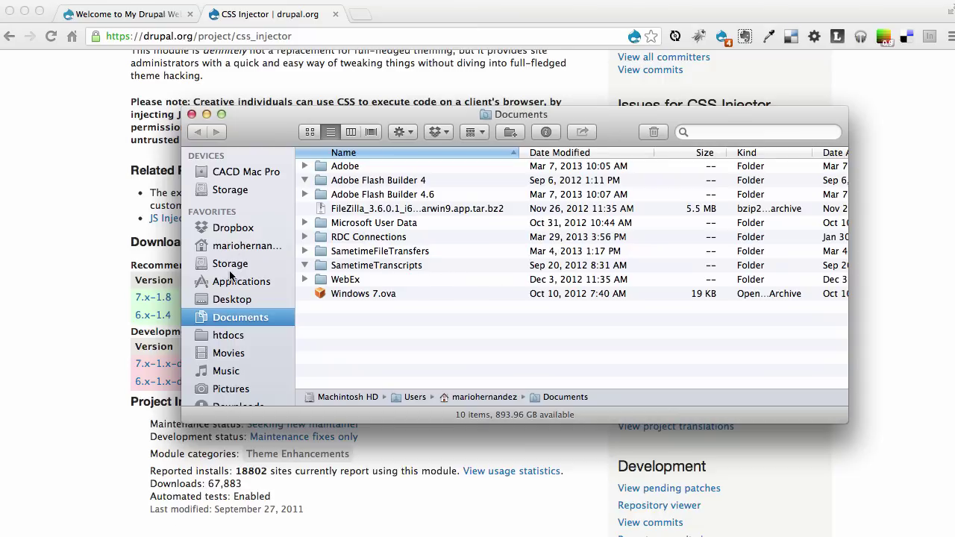
left_click(232, 300)
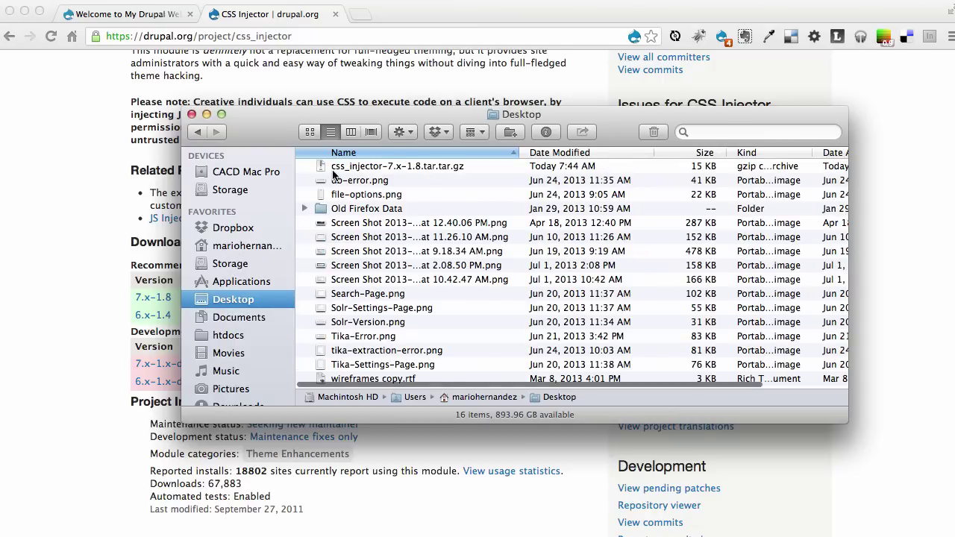
left_click(318, 167)
double_click(319, 167)
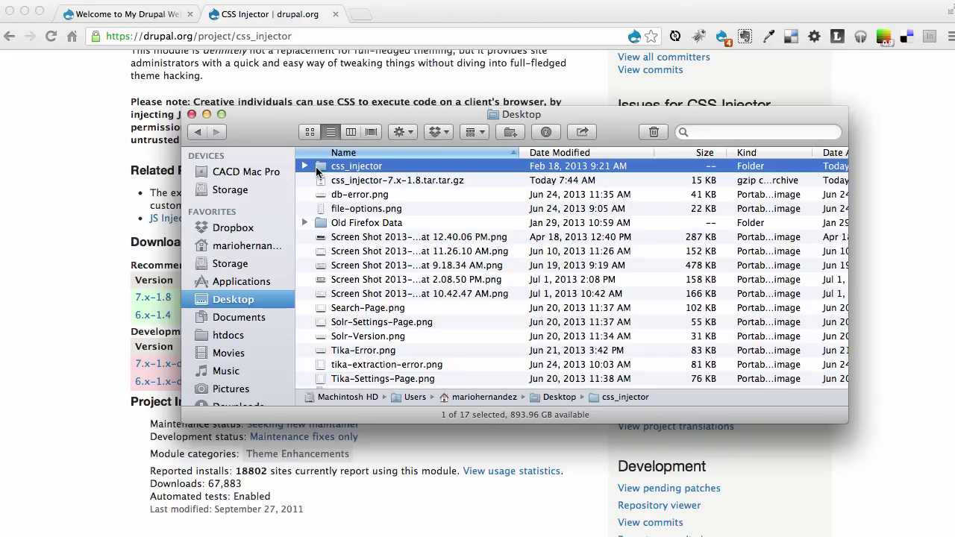
right_click(317, 171)
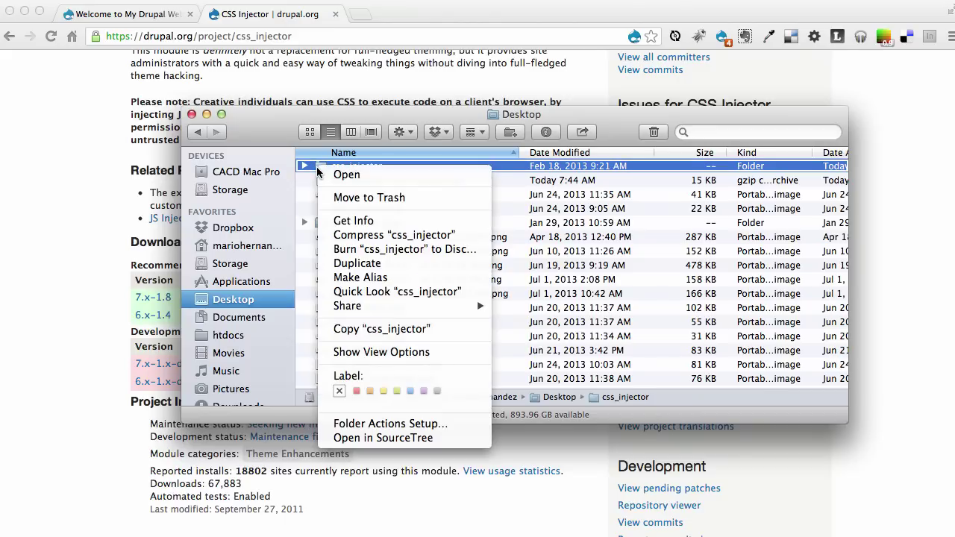
left_click(359, 329)
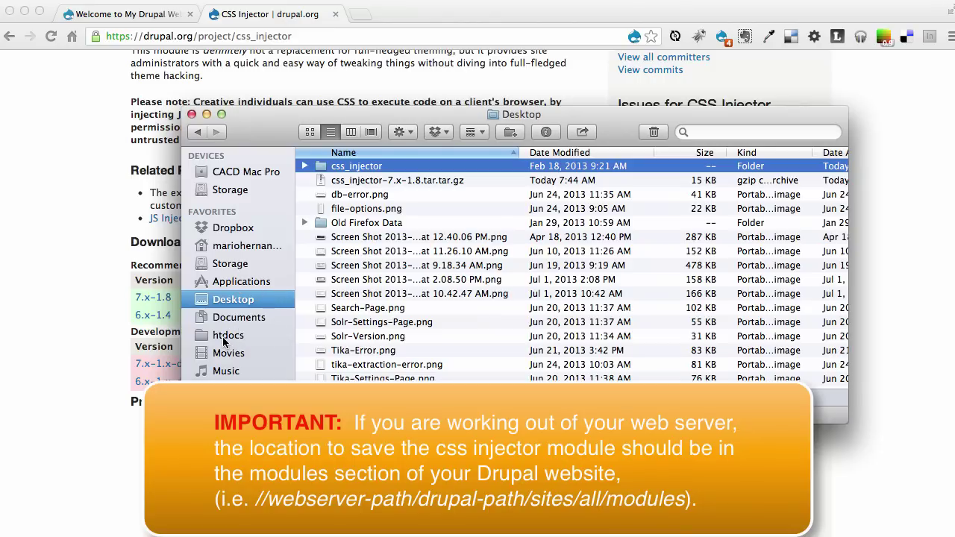
Paste the css_injector folder into MAMP/htdocs/drupal/sites/all/modules under Applications
left_click(236, 283)
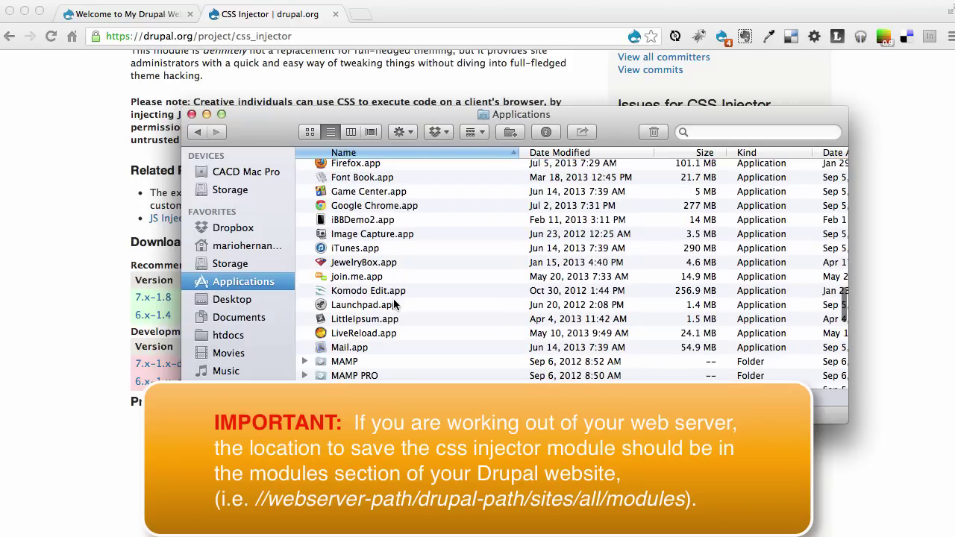
left_click(323, 364)
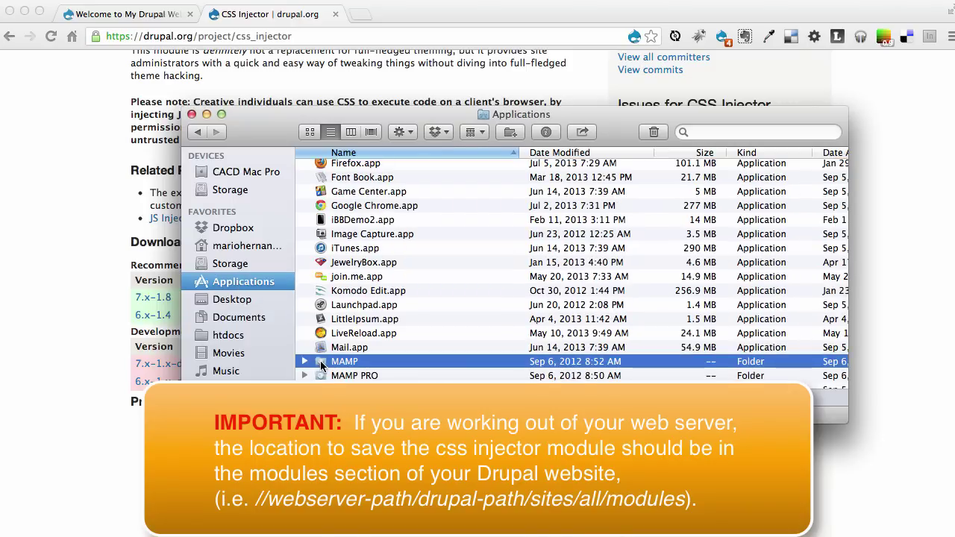
double_click(322, 363)
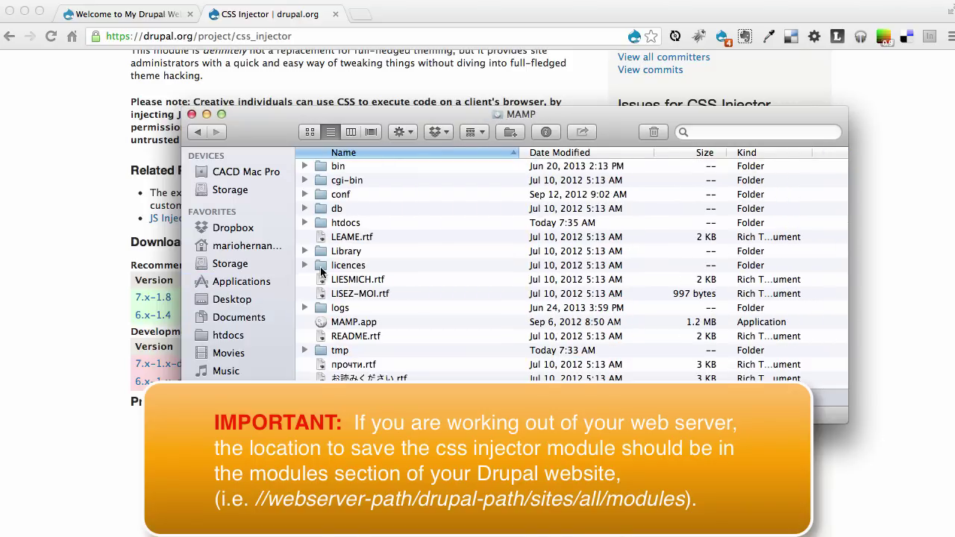
left_click(321, 223)
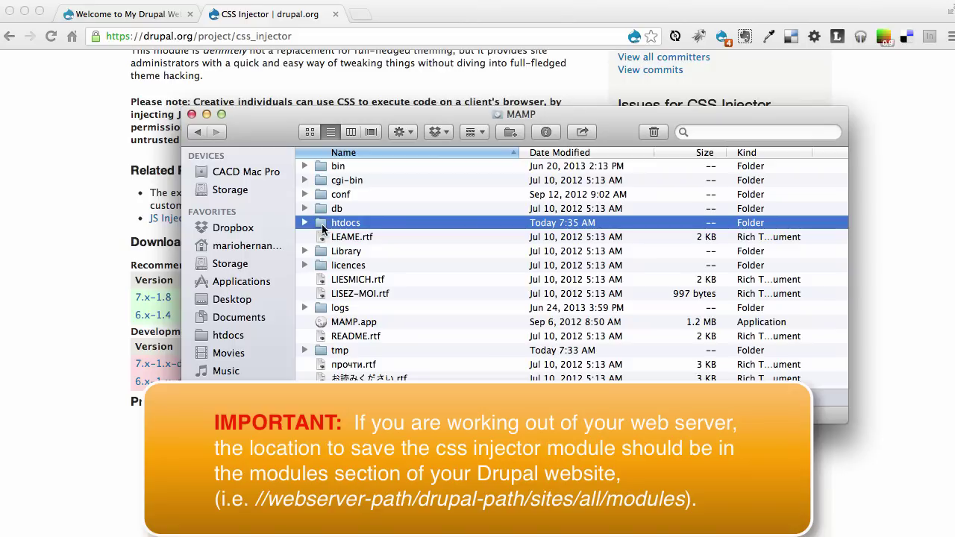
double_click(321, 224)
left_click(322, 195)
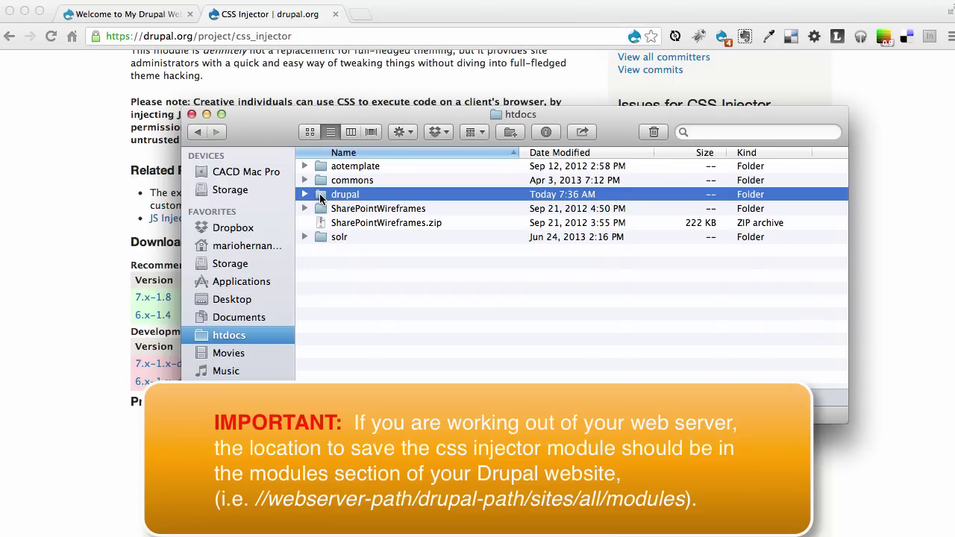
double_click(321, 196)
scroll(347, 362, "down", 3)
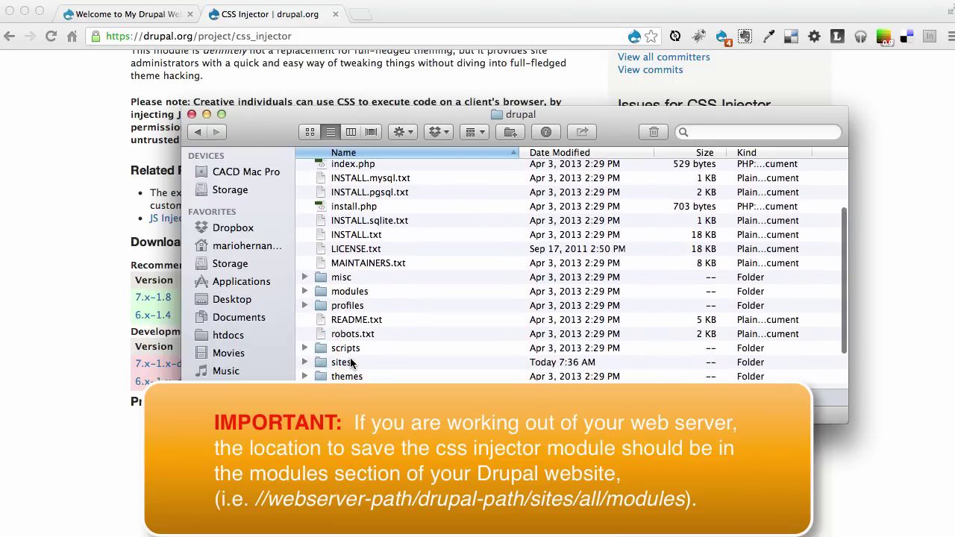
double_click(322, 363)
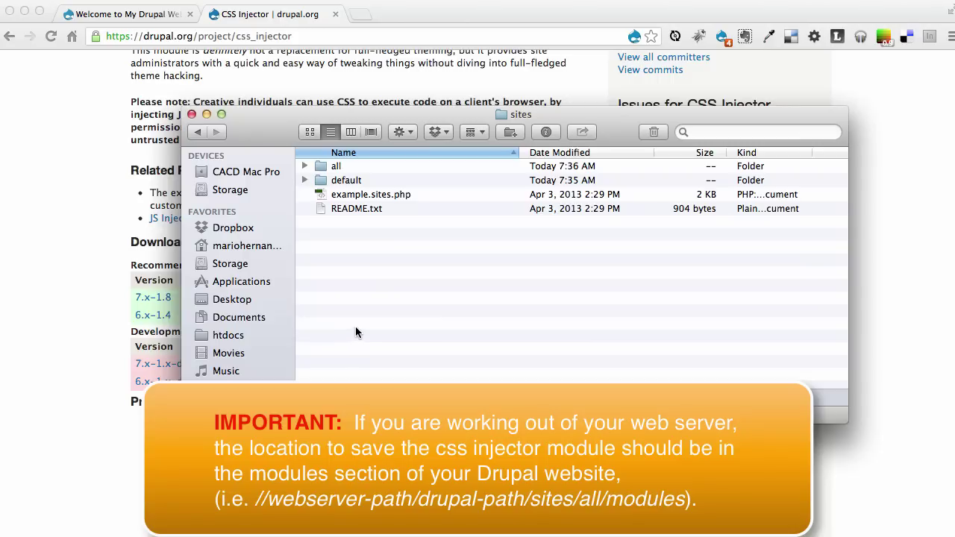
double_click(323, 169)
double_click(322, 169)
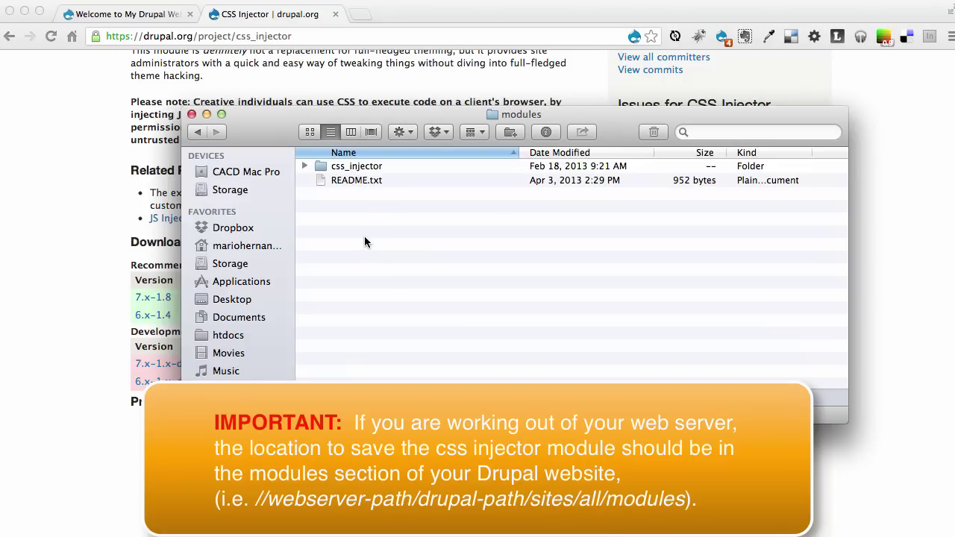
Return to the Drupal site in Chrome, enable the CSS Injector module and save the module configuration
left_click(91, 198)
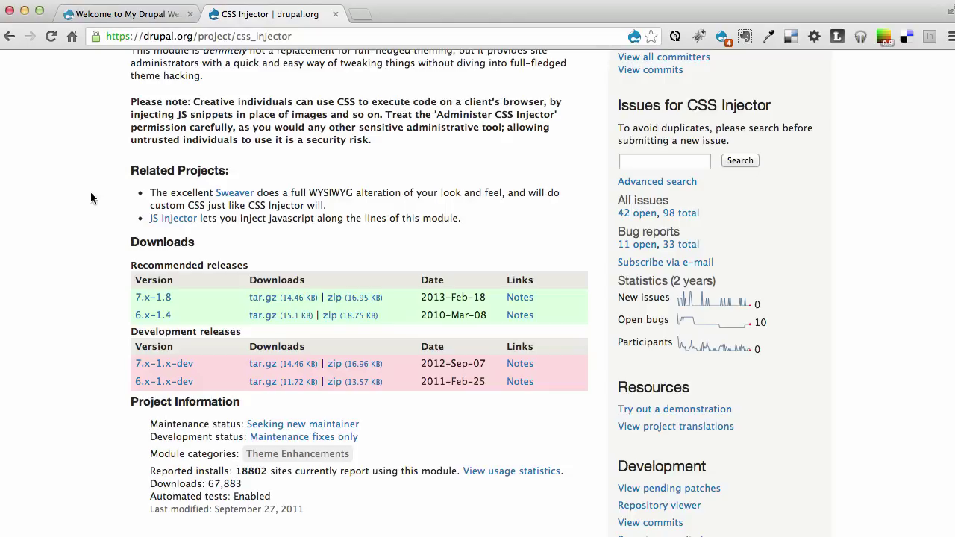
left_click(128, 15)
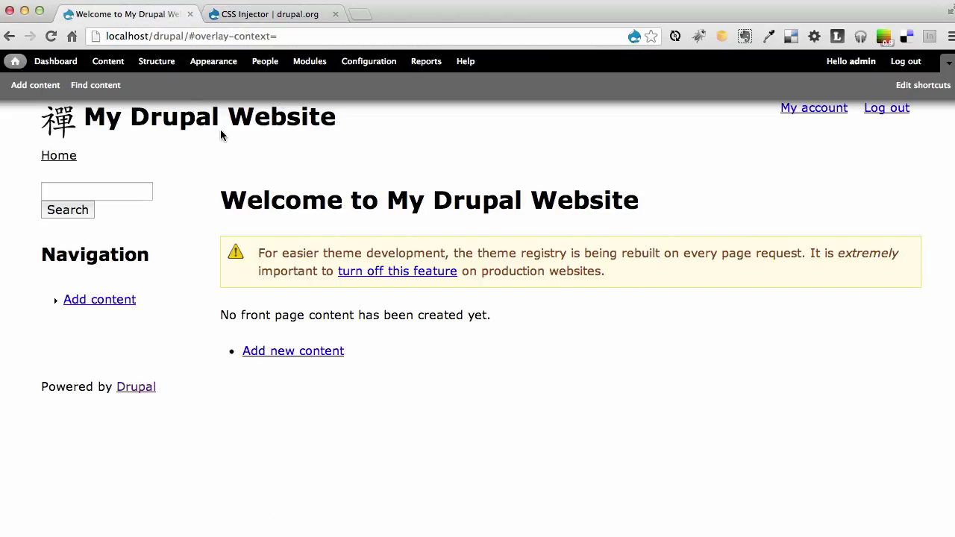
left_click(311, 65)
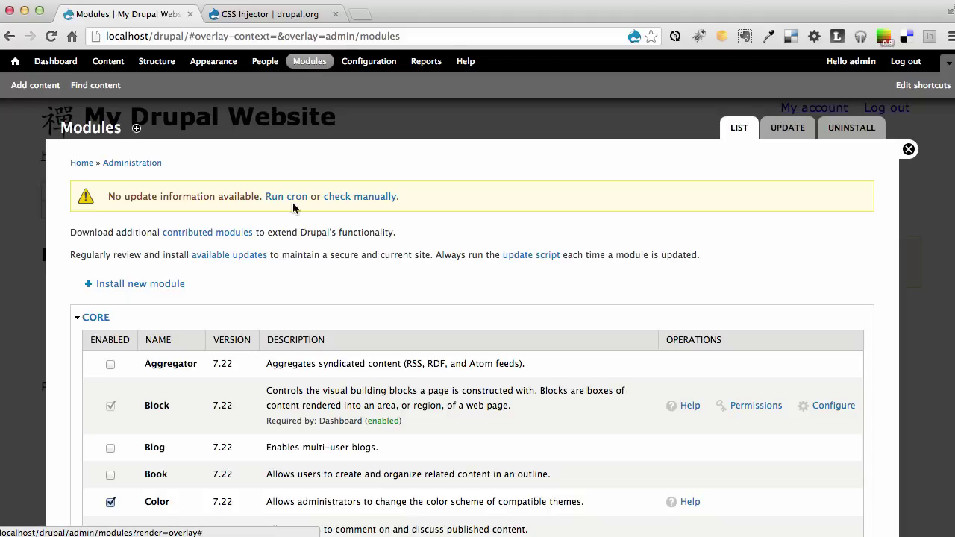
left_click(95, 317)
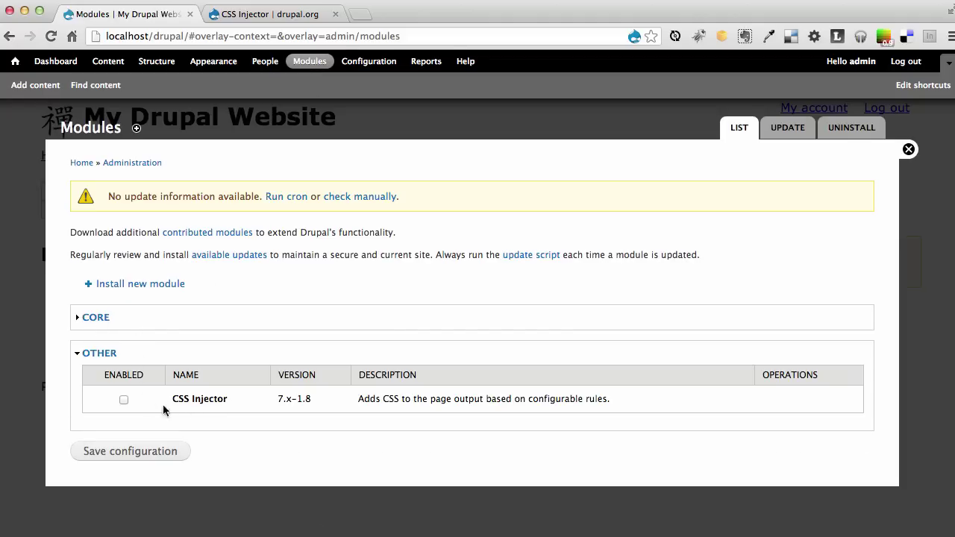
left_click(124, 400)
left_click(124, 453)
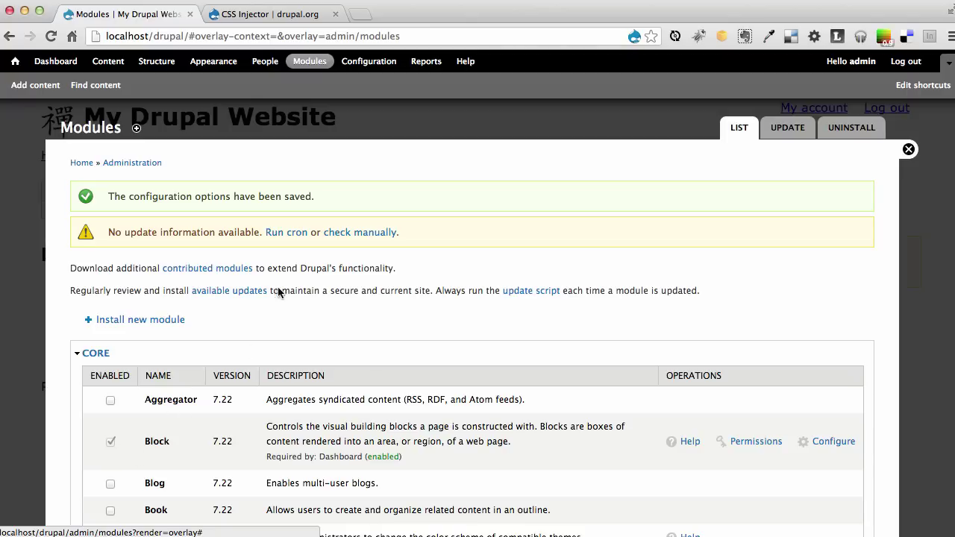
Start a new rule in the site's CSS injector configuration and title it "Global"
left_click(366, 64)
scroll(509, 356, "down", 8)
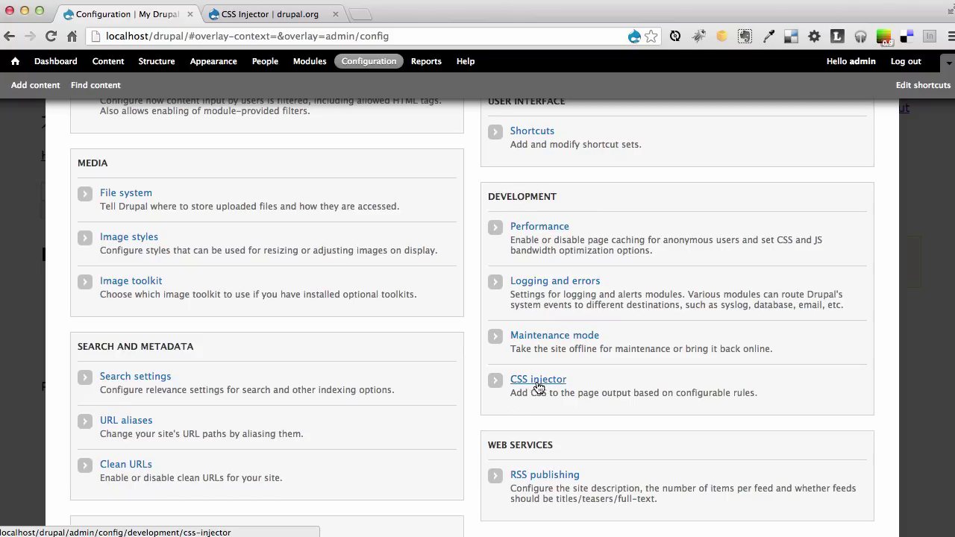
left_click(538, 380)
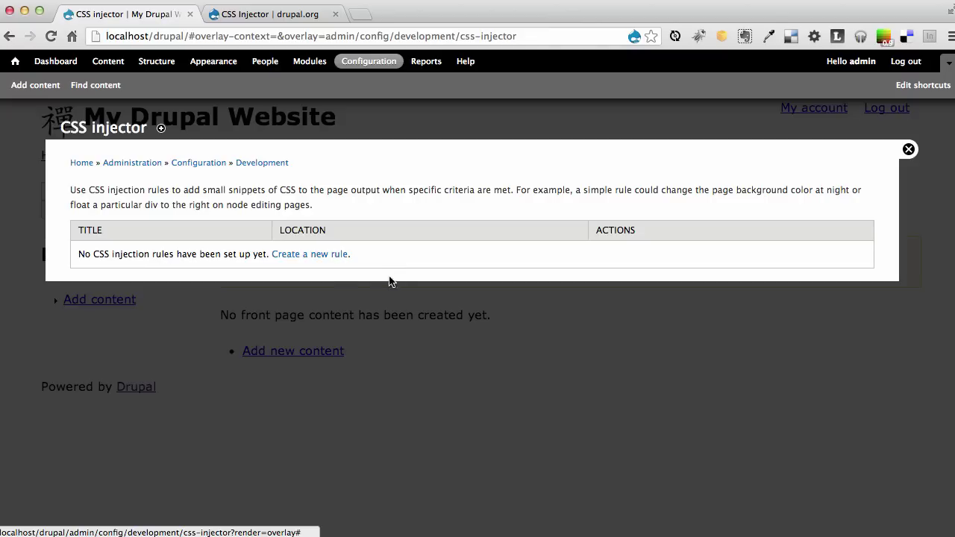
left_click(306, 256)
left_click(141, 203)
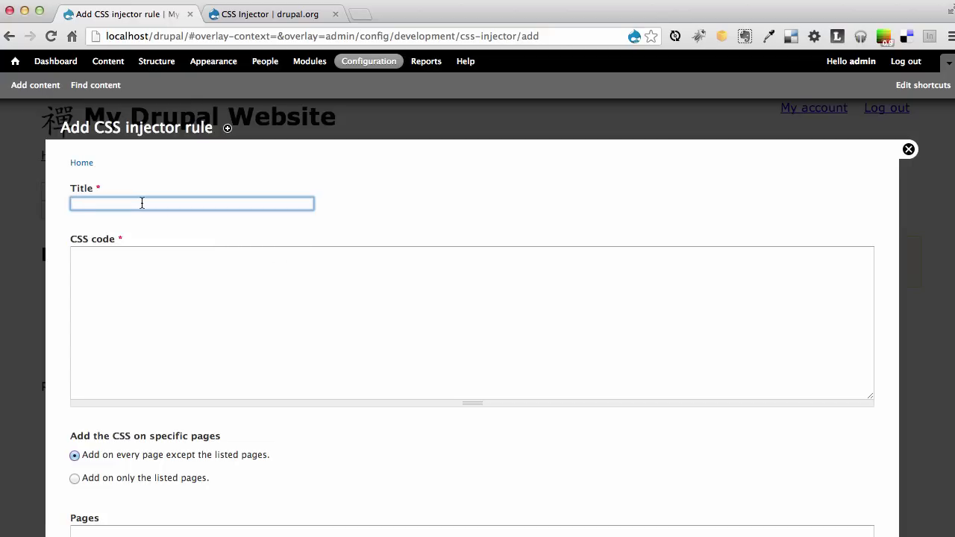
type("Global")
left_click(141, 278)
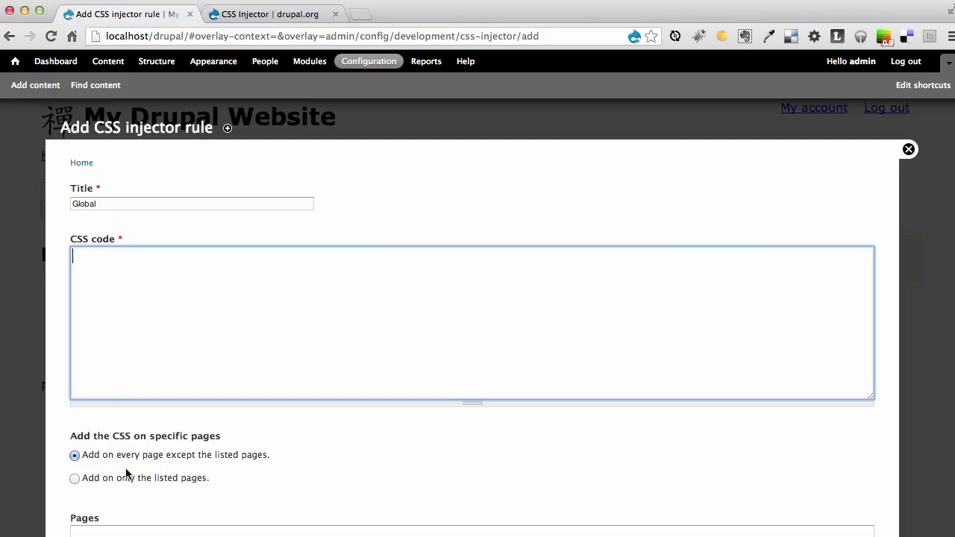
Exclude the pages matching "admin*" from the Global rule and try to save it without any CSS code
scroll(45, 470, "down", 5)
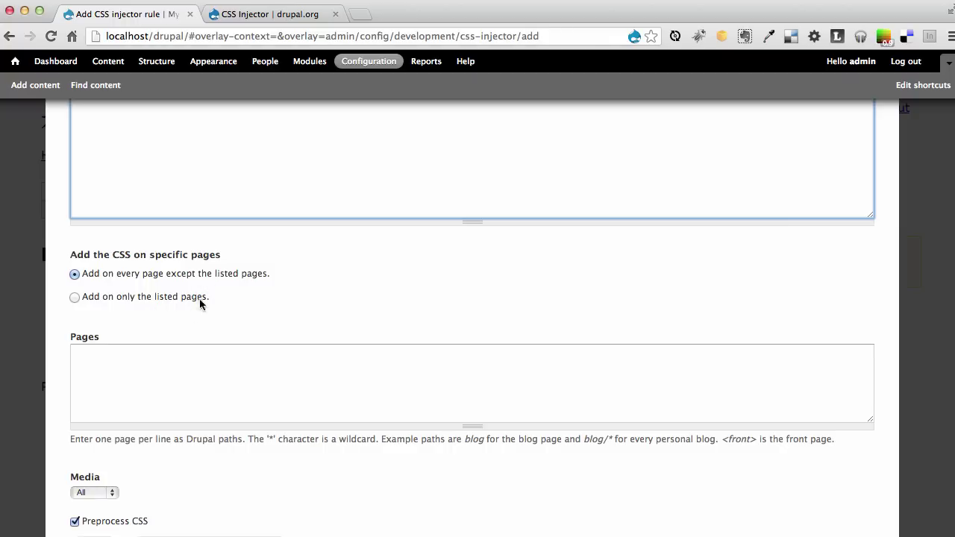
left_click(150, 363)
type("adm")
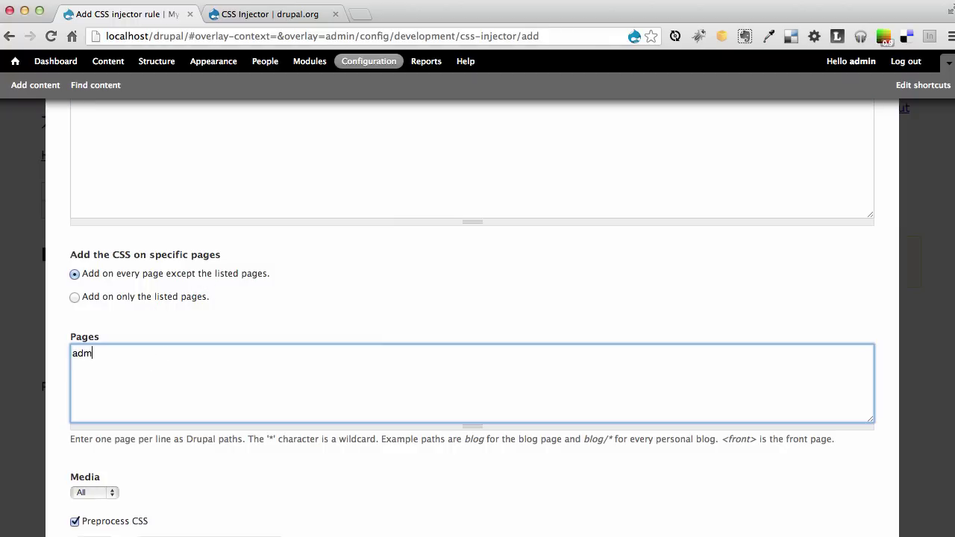
type("in*")
scroll(50, 445, "down", 2)
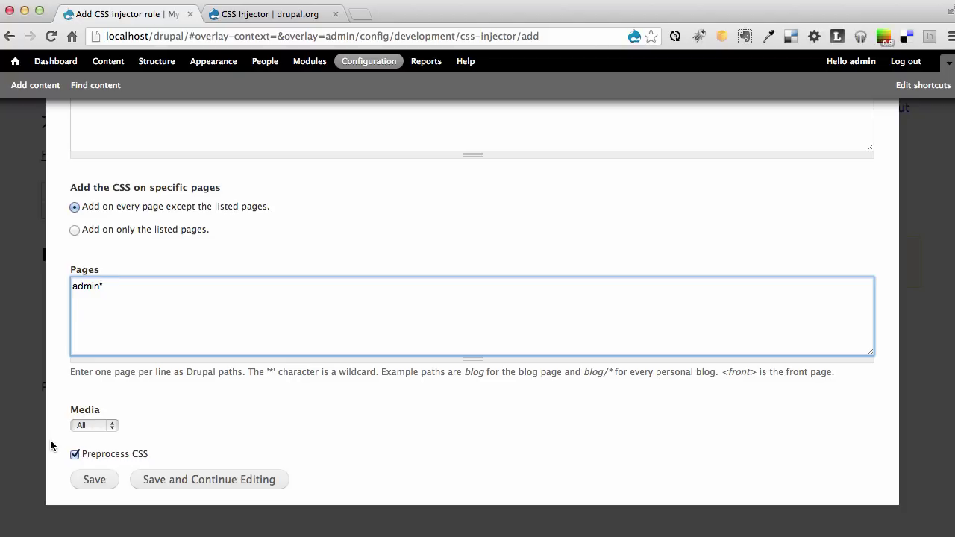
left_click(94, 480)
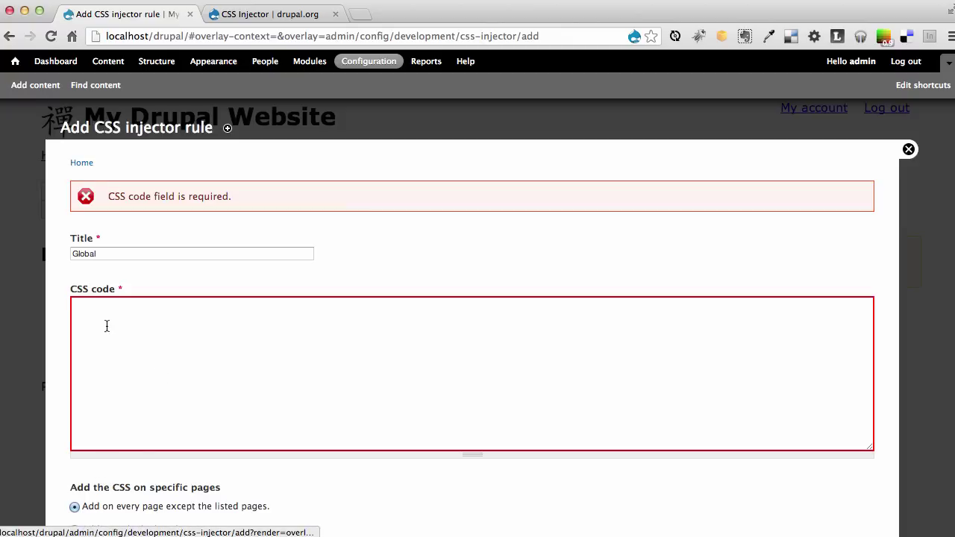
Enter "body {color: red;}" as the rule's CSS code, save the rule, and view the site's home page
left_click(107, 326)
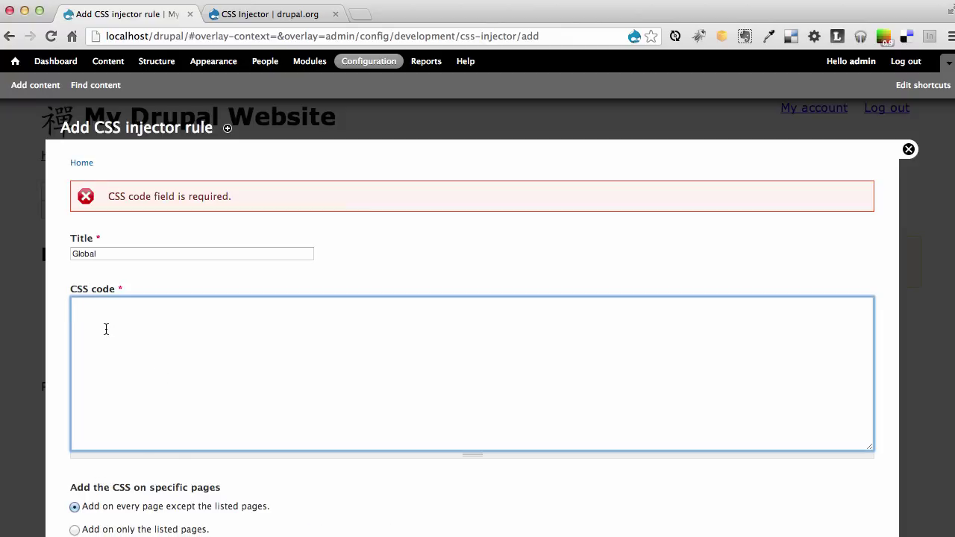
type("body {color: red;}")
scroll(56, 455, "down", 8)
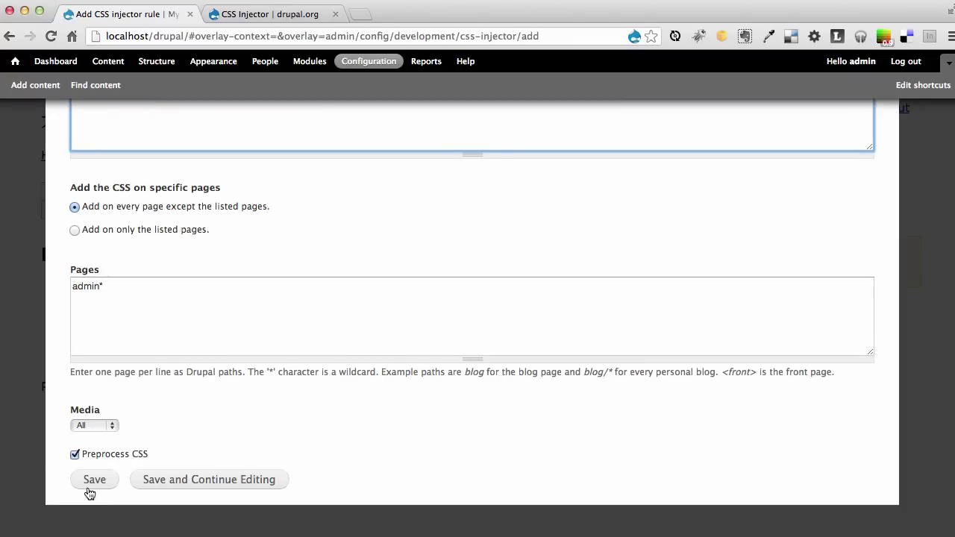
left_click(87, 488)
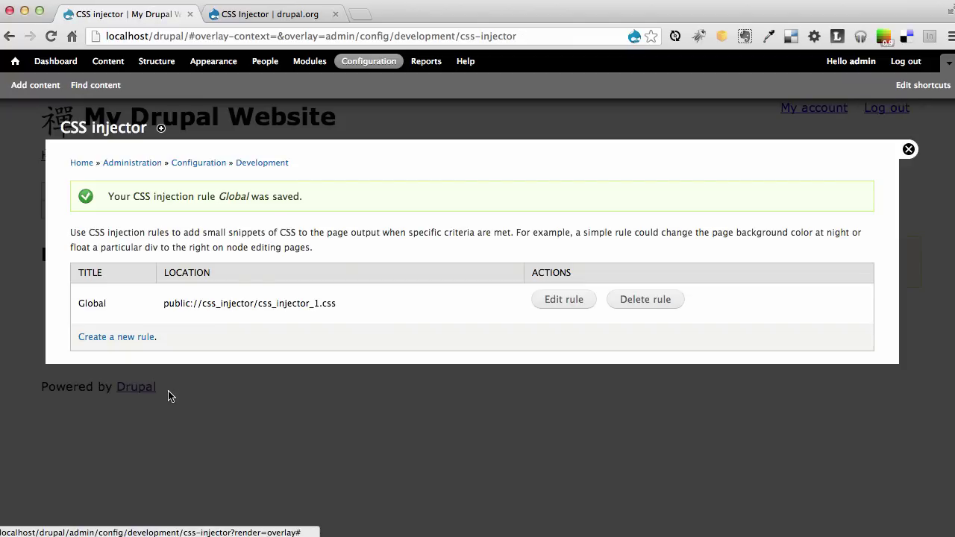
left_click(77, 164)
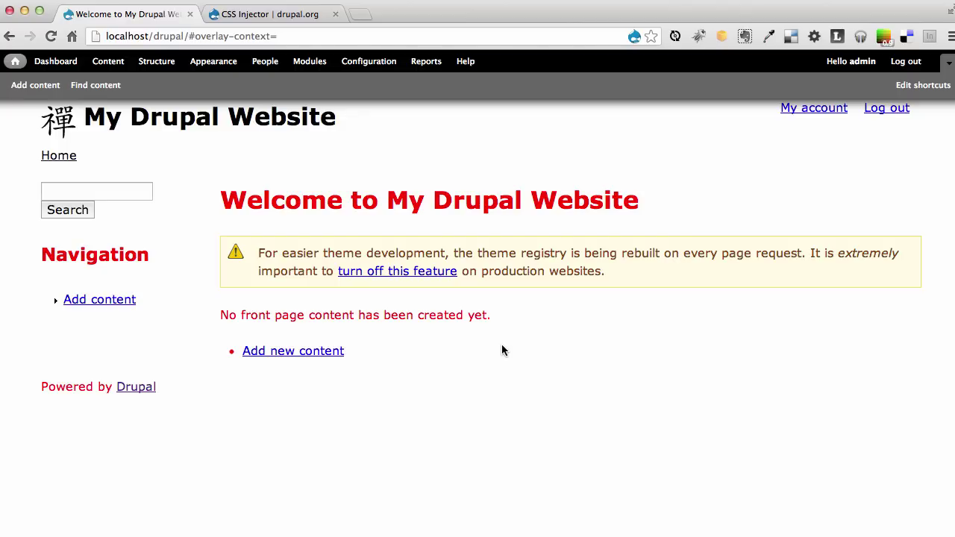
Open the Global rule for editing from the CSS injector configuration and add its edit page to the Default shortcuts
left_click(363, 64)
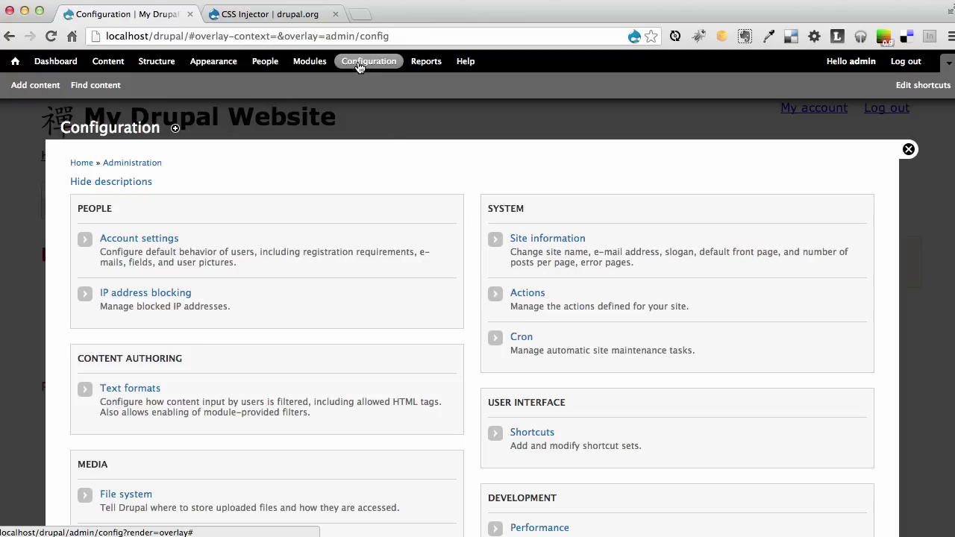
scroll(467, 350, "down", 3)
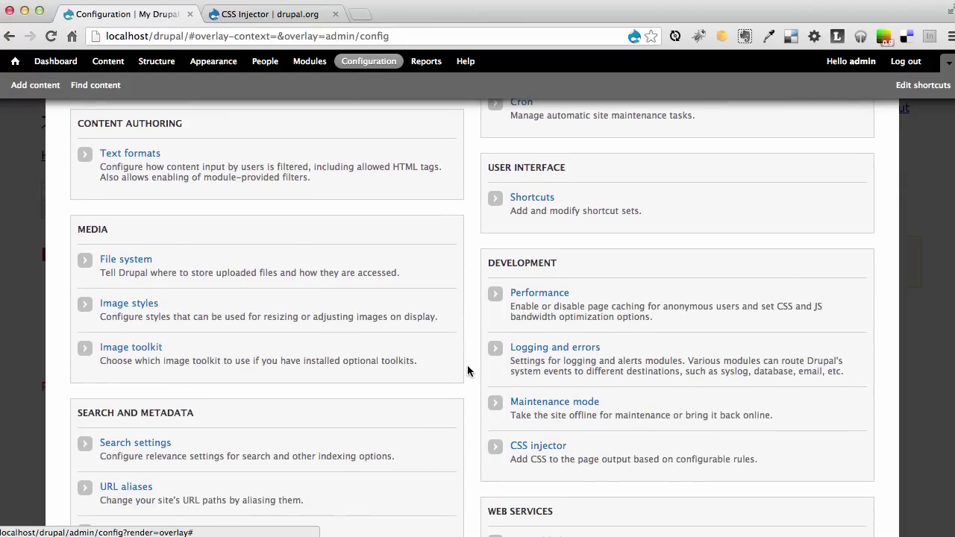
left_click(540, 450)
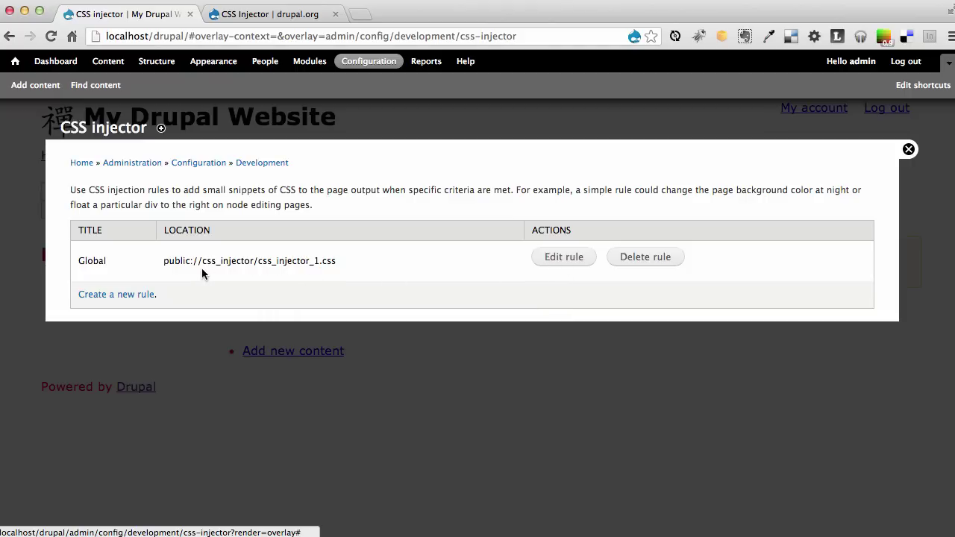
left_click(562, 263)
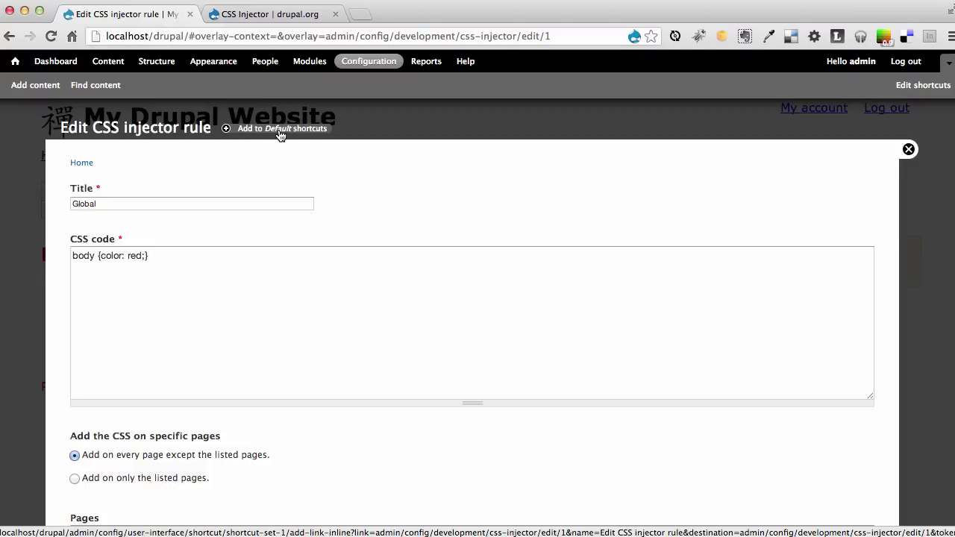
left_click(280, 131)
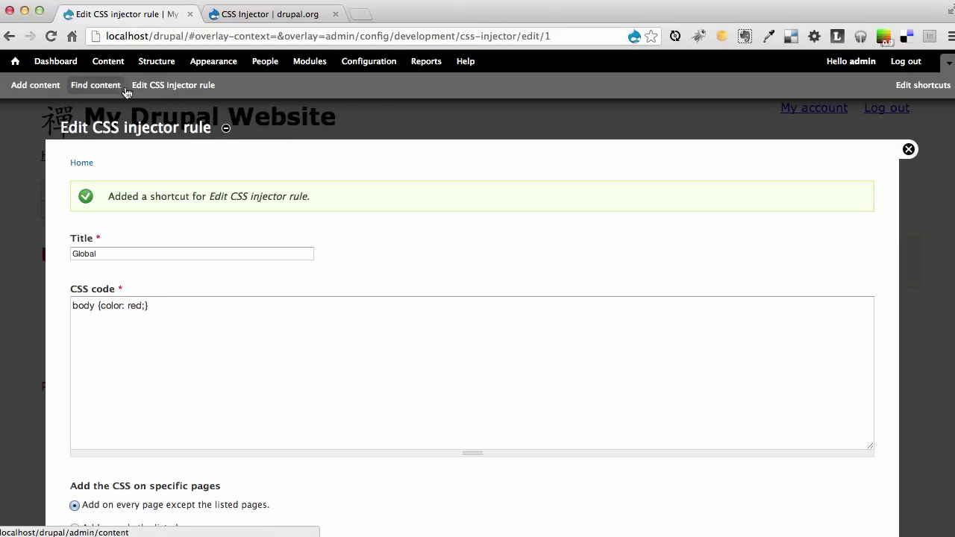
From the home page, reopen the rule through its shortcut and append the CSS line "a, a:link {color: yellow; text-decoration: none;text-transform: uppercase;}"
left_click(78, 163)
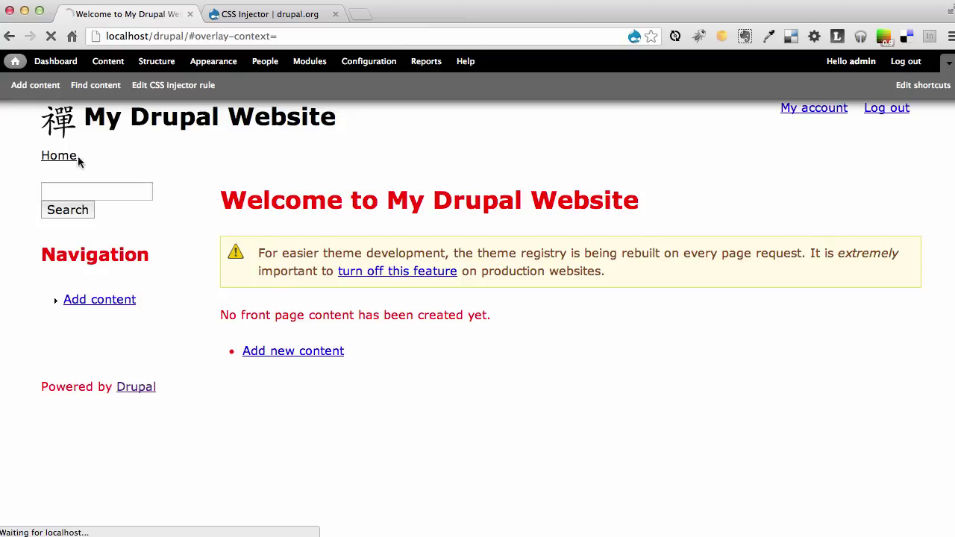
left_click(177, 86)
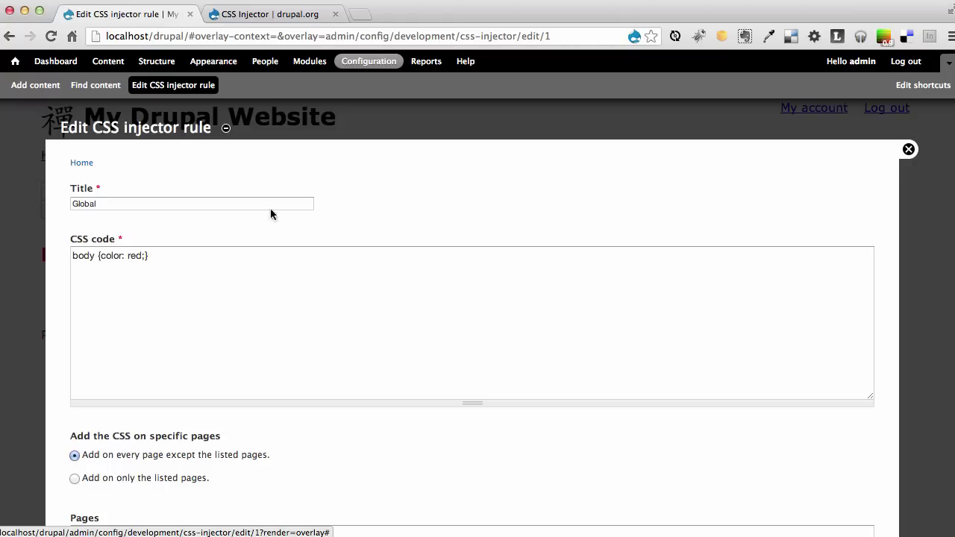
left_click(157, 258)
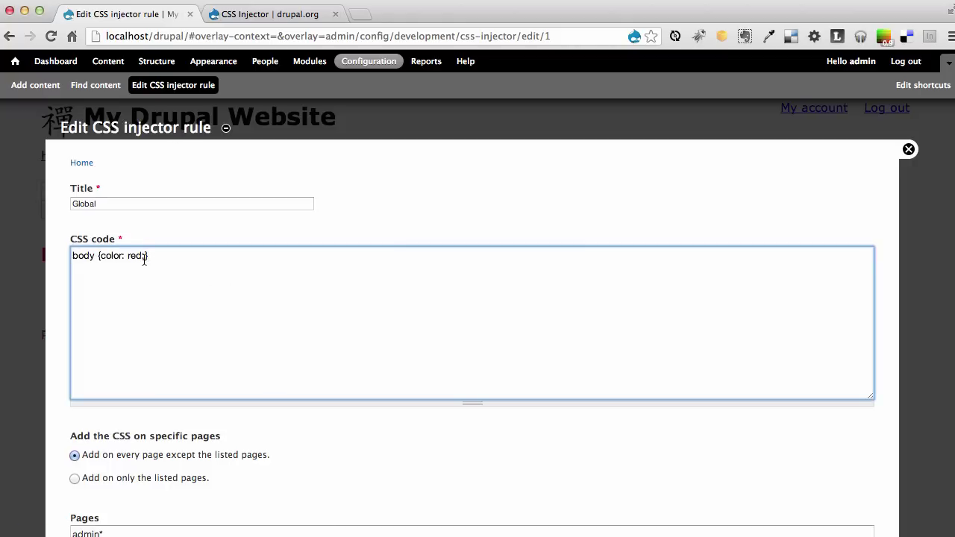
left_click(146, 257)
type(";")
key("Return")
type("a, a:link {color: yellow")
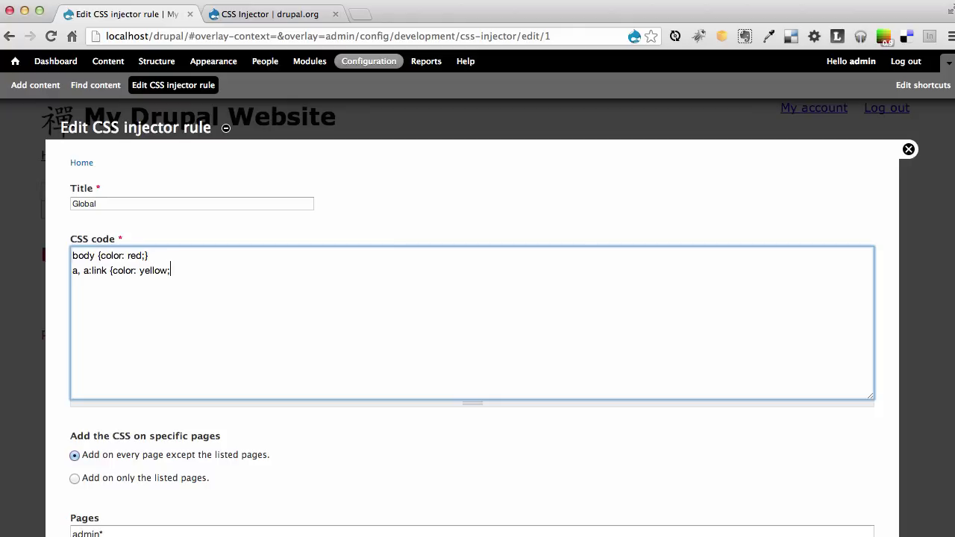
type("text-decoration: none;")
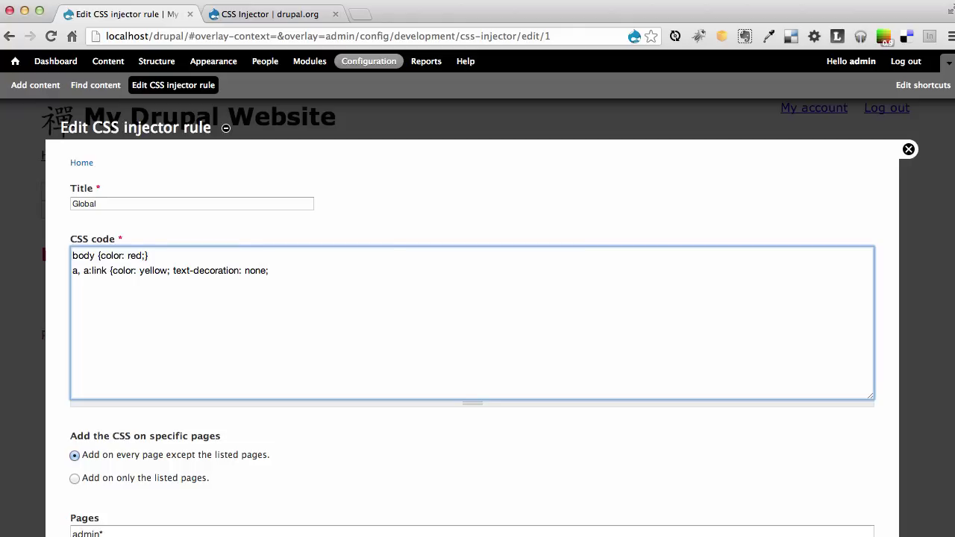
type("text-transform: uppercase")
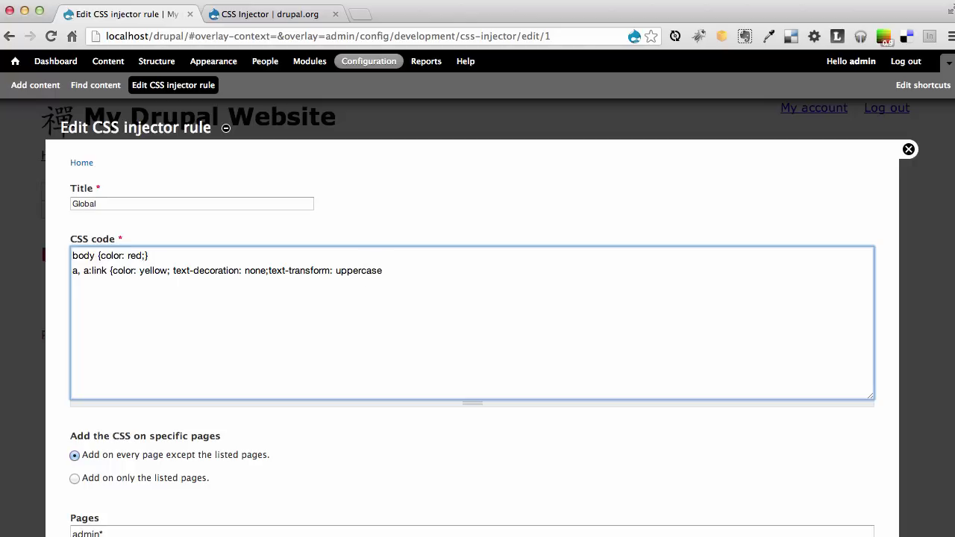
type(";}")
scroll(164, 400, "down", 2)
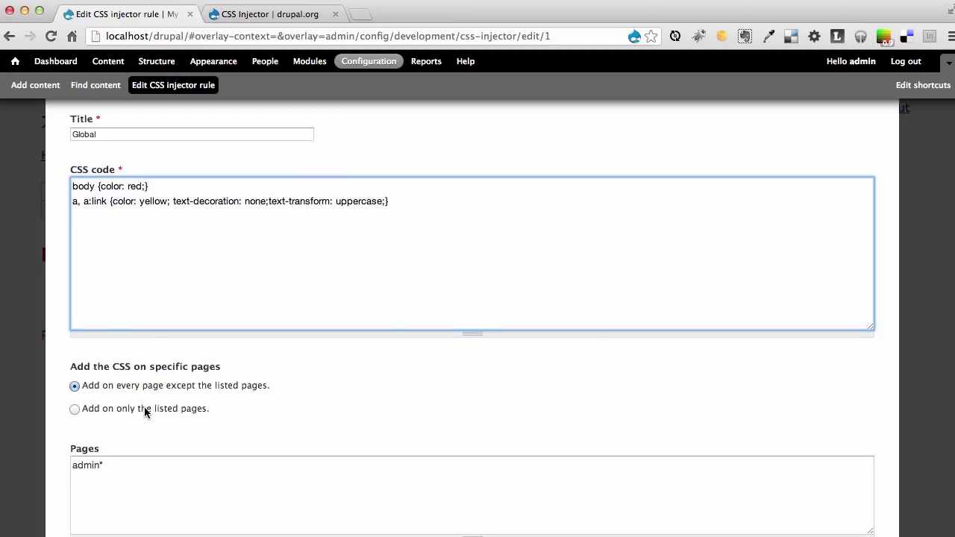
left_click(186, 36)
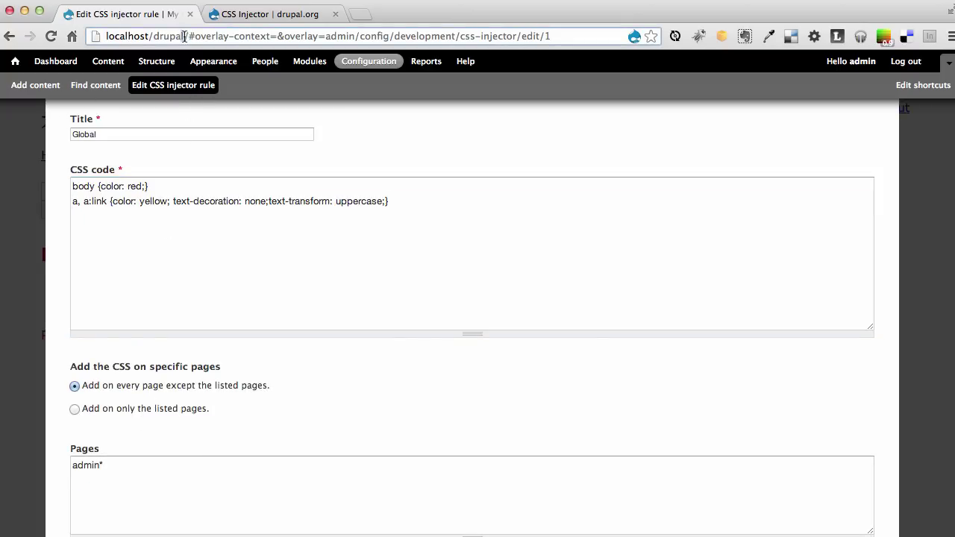
left_click_drag(185, 36, 114, 36)
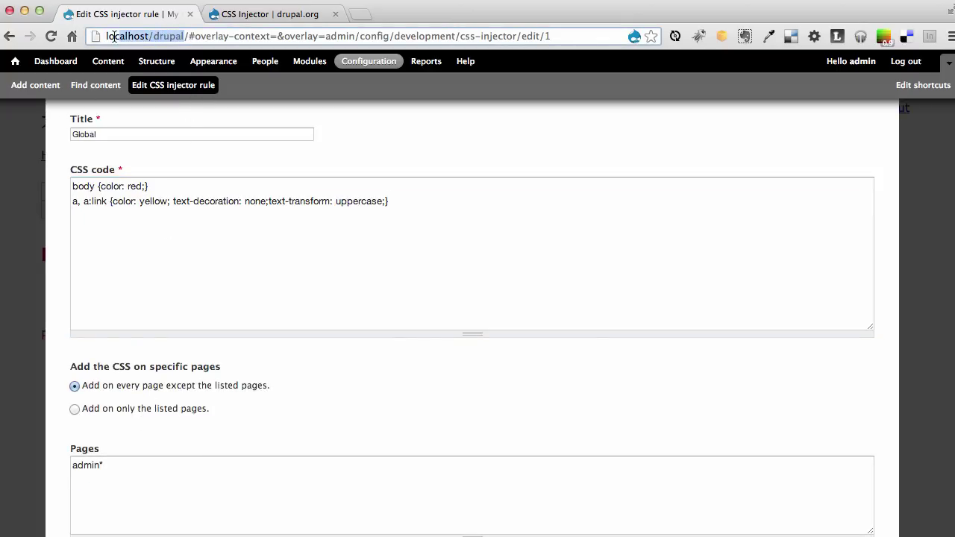
triple_click(116, 36)
left_click(217, 253)
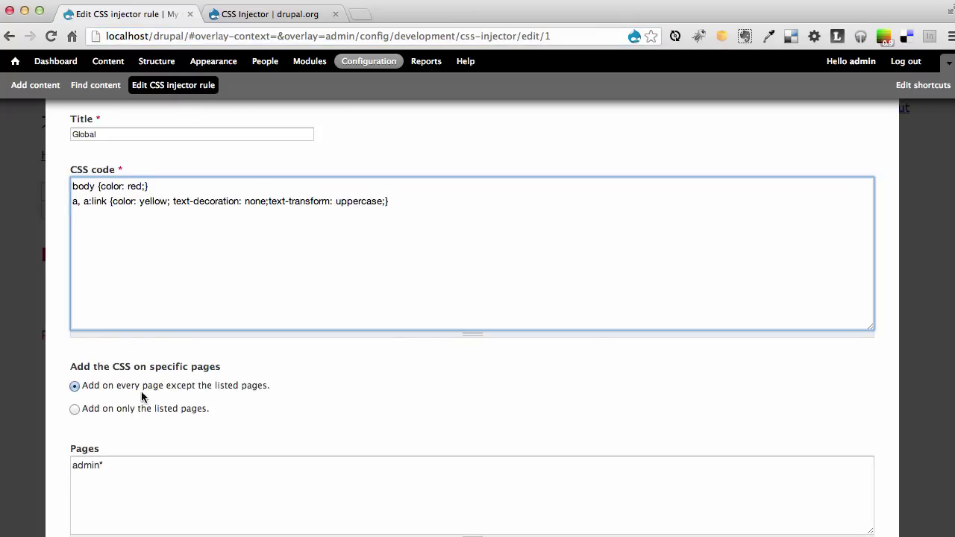
Save the edited Global rule and view the site's home page to check the link styling
scroll(142, 396, "down", 5)
left_click(100, 483)
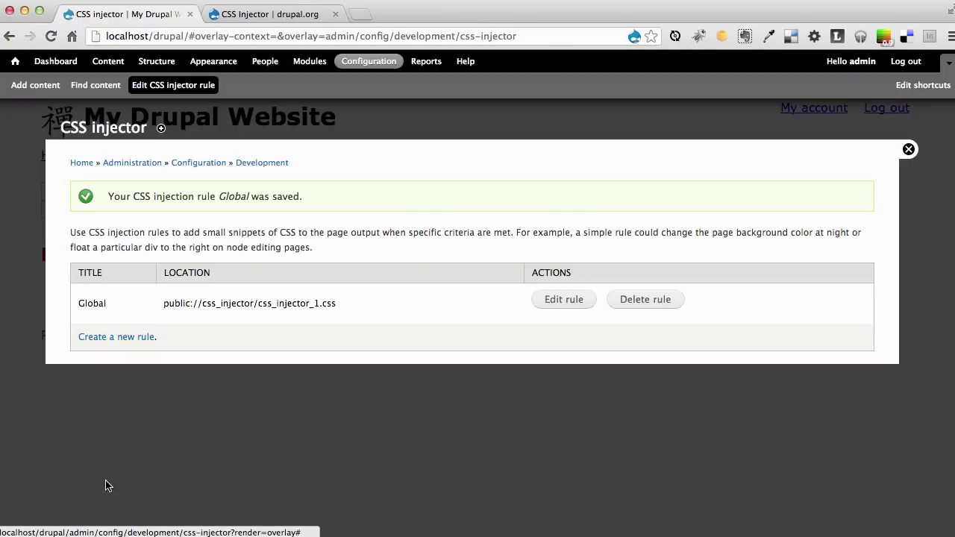
left_click(80, 163)
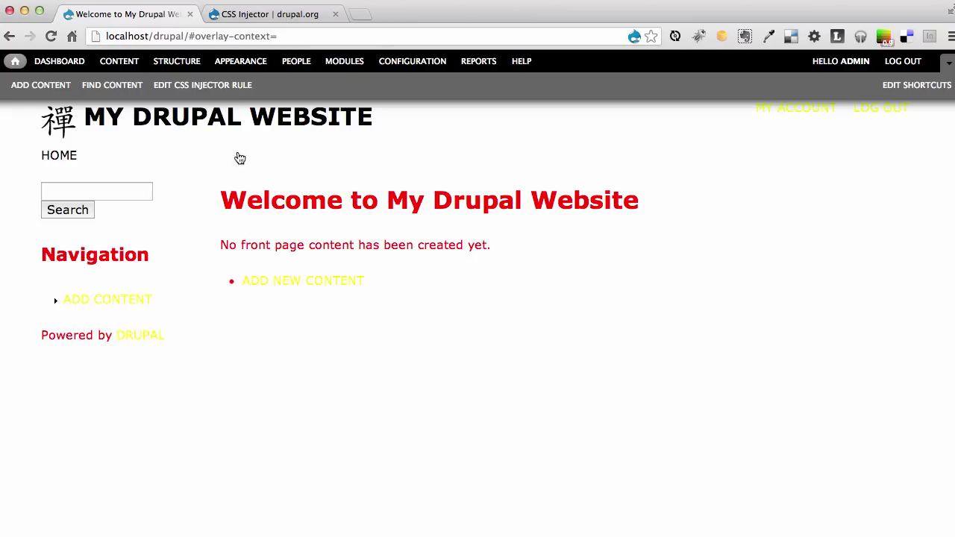
Reopen the Global rule for editing through its shortcut
left_click(190, 87)
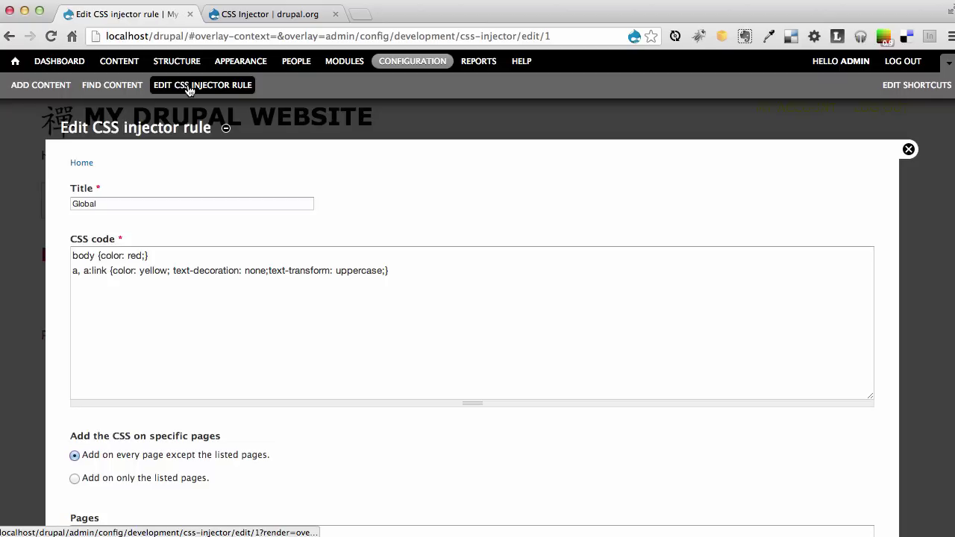